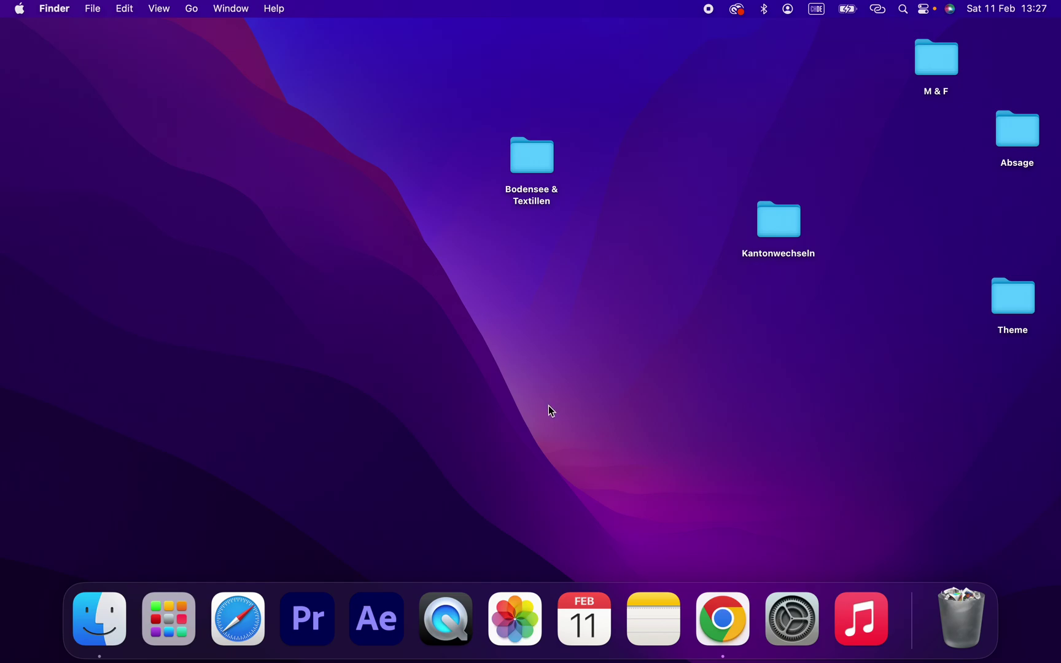
Launch Chrome from the Dock, make it full screen, and focus the address bar.
click(723, 618)
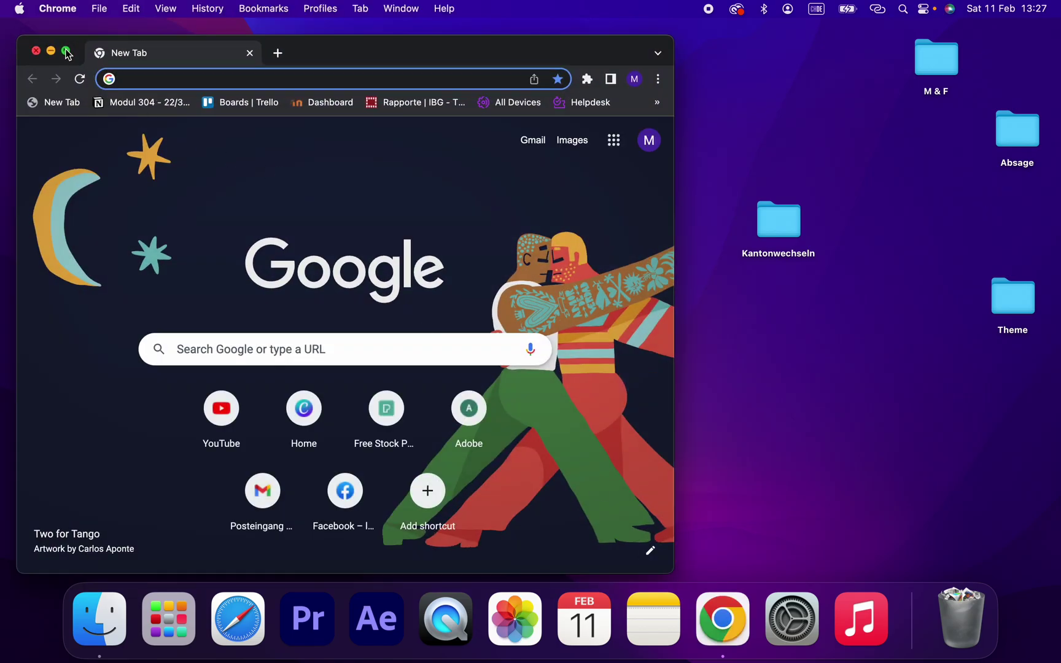
click(66, 51)
click(196, 39)
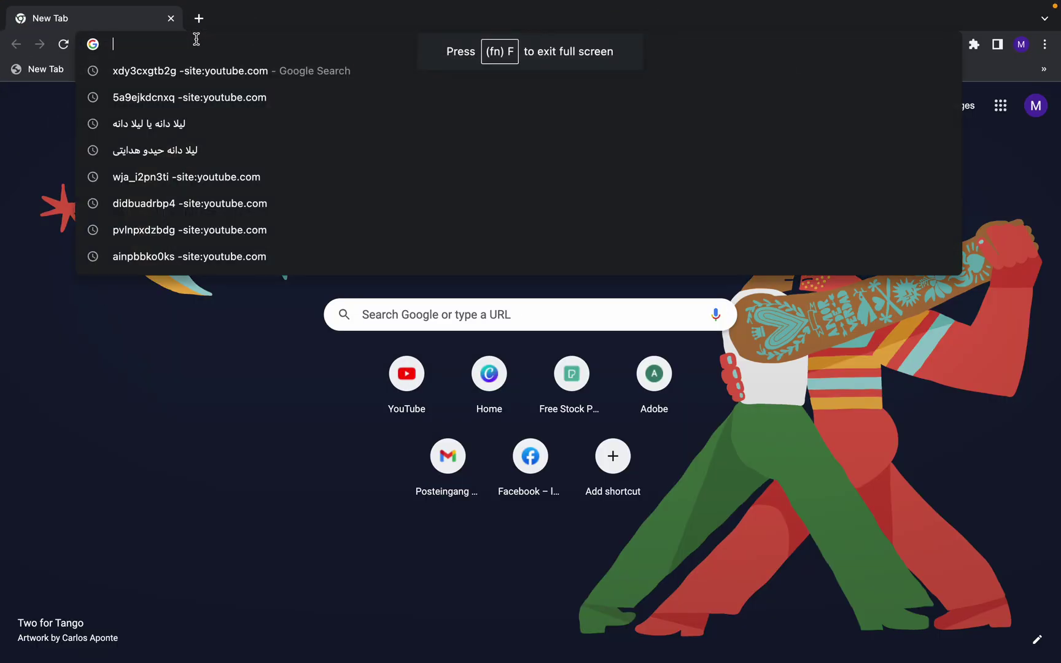
text(jabr)
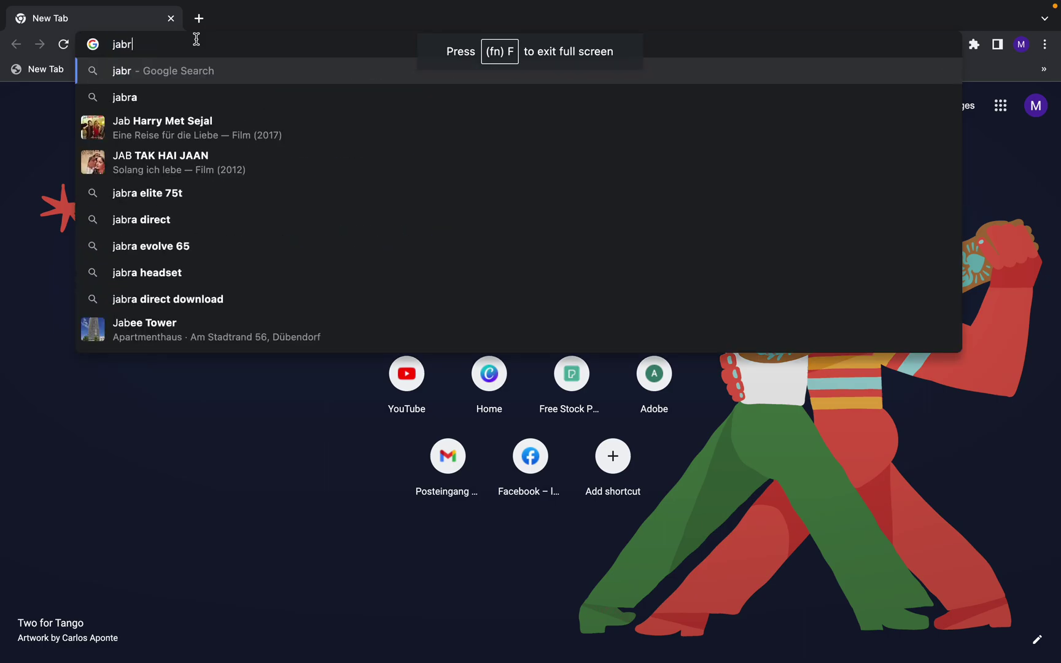
text(a d)
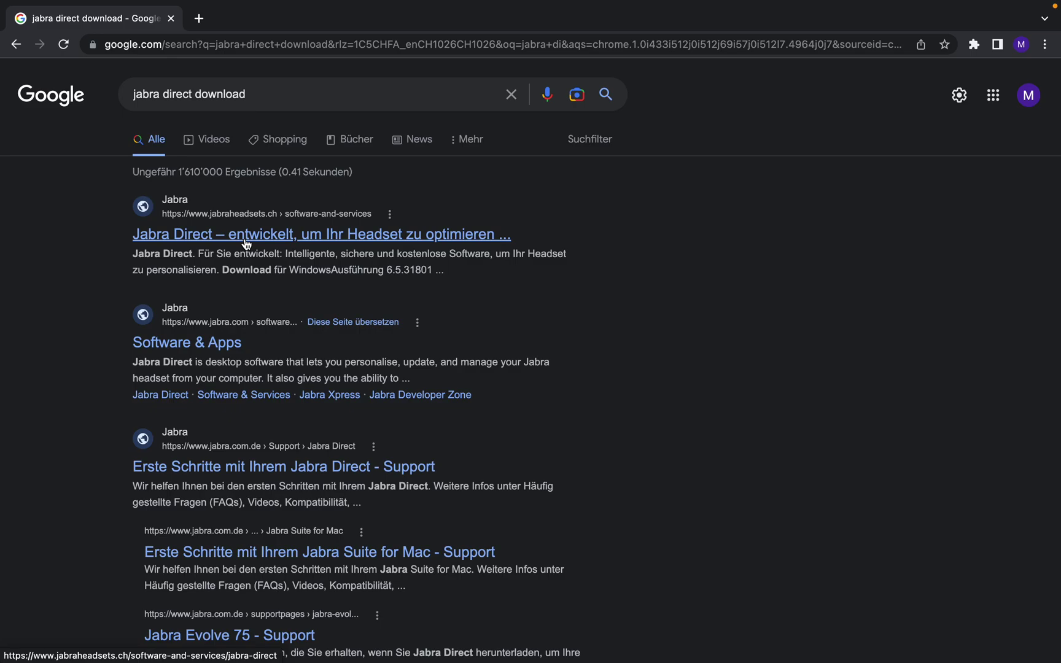
Open the jabraheadsets.ch Jabra Direct result, accept cookies, and bring up the page menu.
click(245, 236)
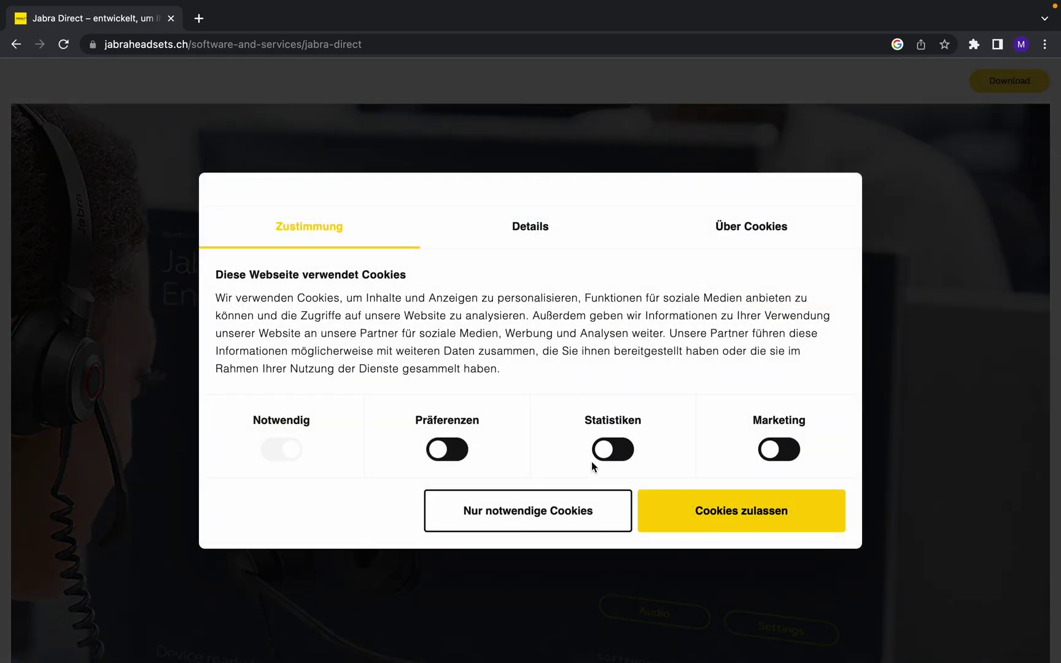
click(717, 523)
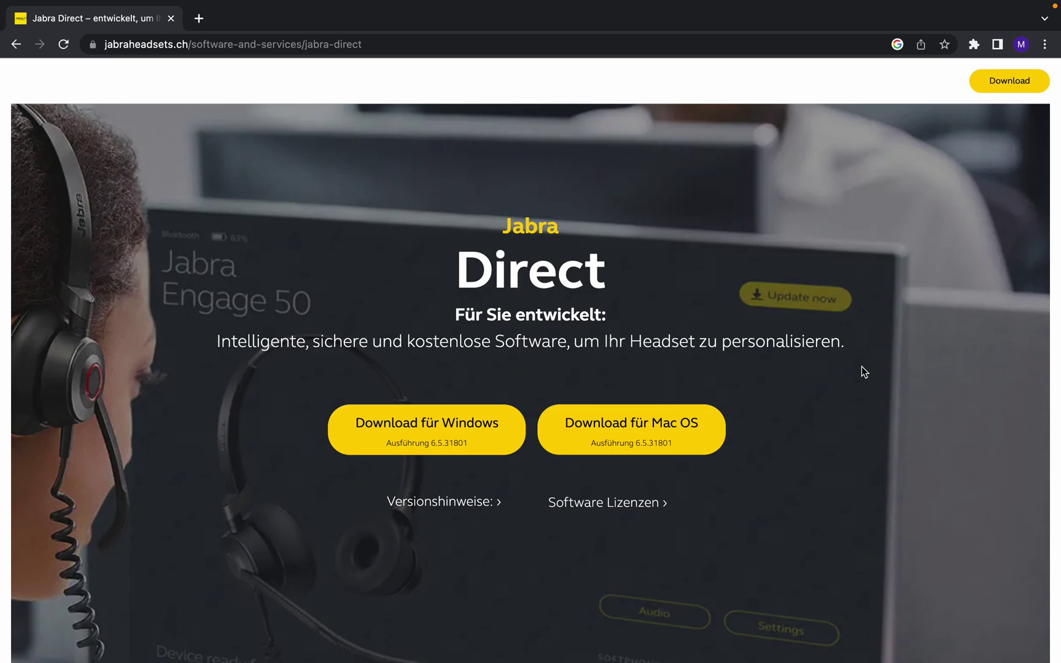
right_click(862, 371)
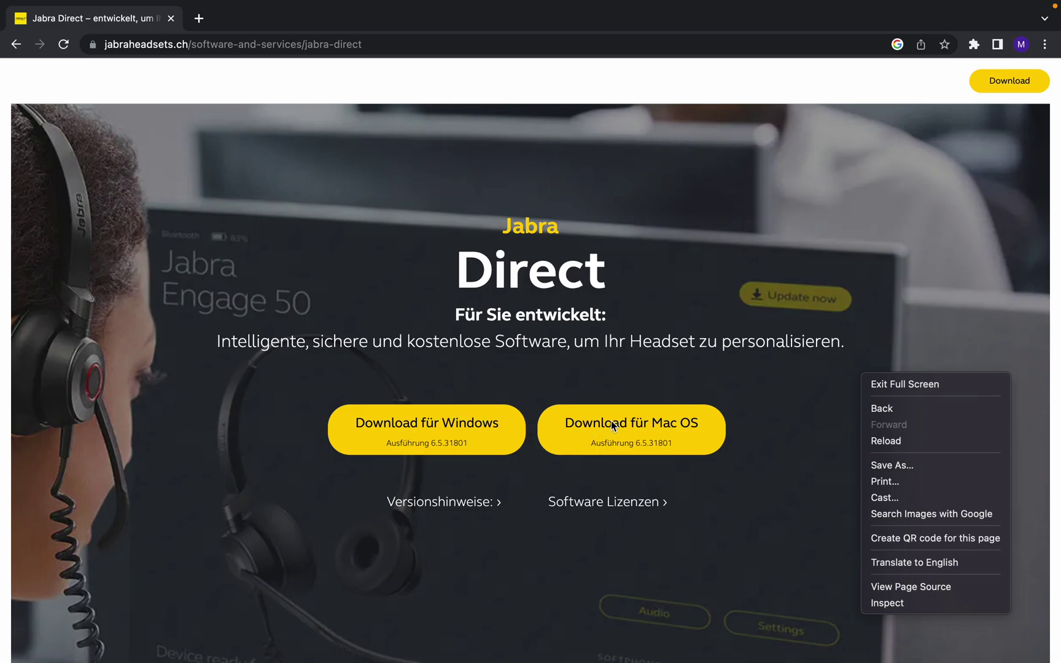
Translate the page to English and show options for the downloaded JabraDirectSetup.dmg.
click(914, 563)
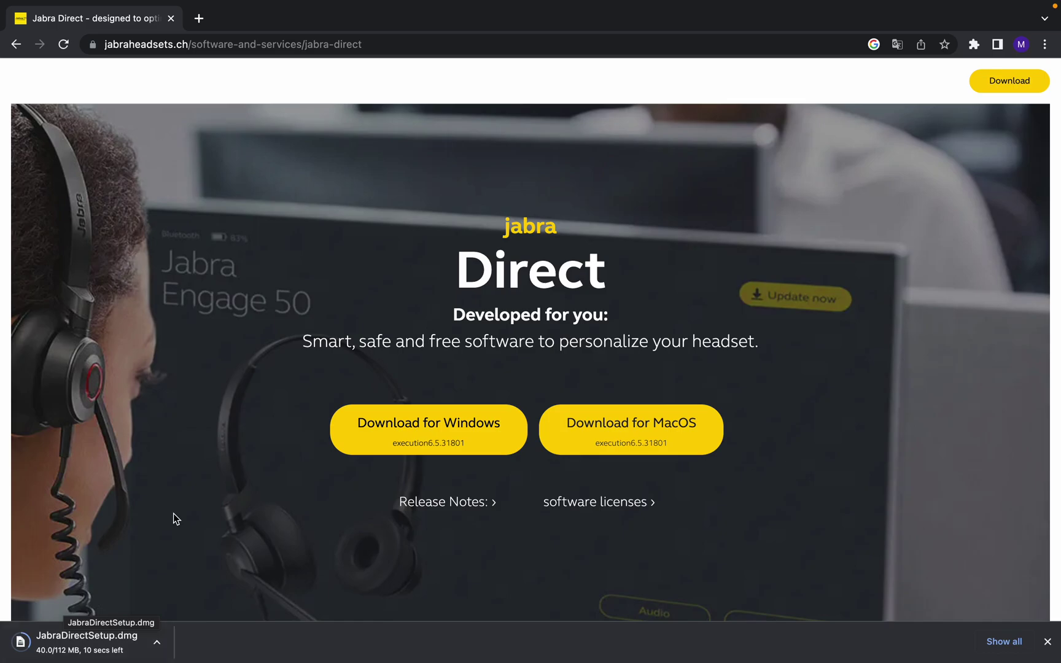
scroll(173, 513, down, 3)
scroll(174, 513, down, 2)
scroll(173, 514, down, 3)
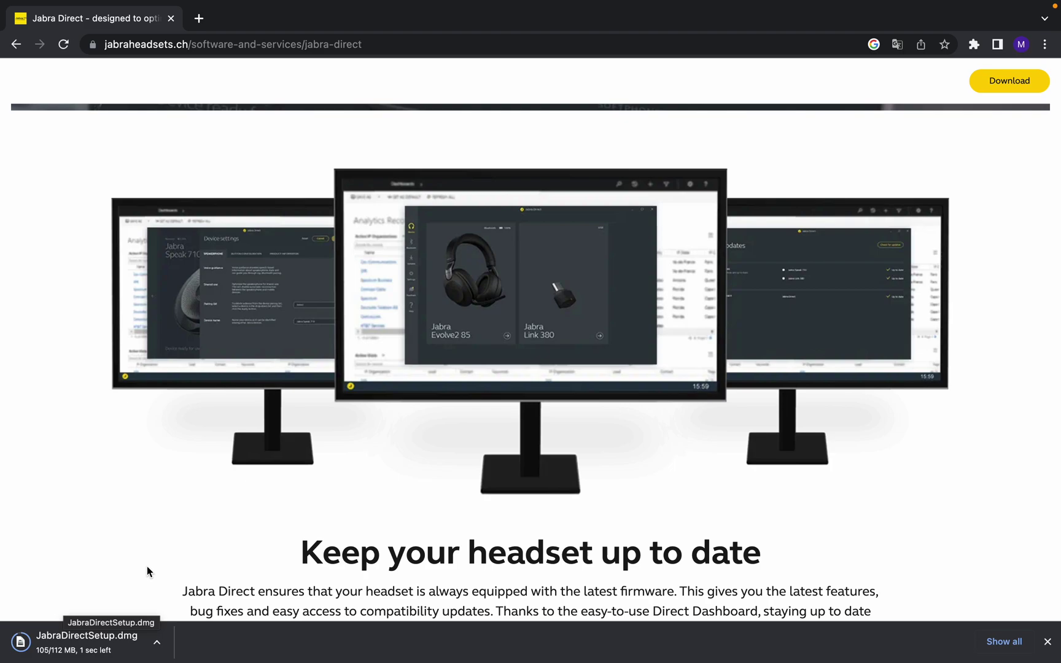
click(156, 650)
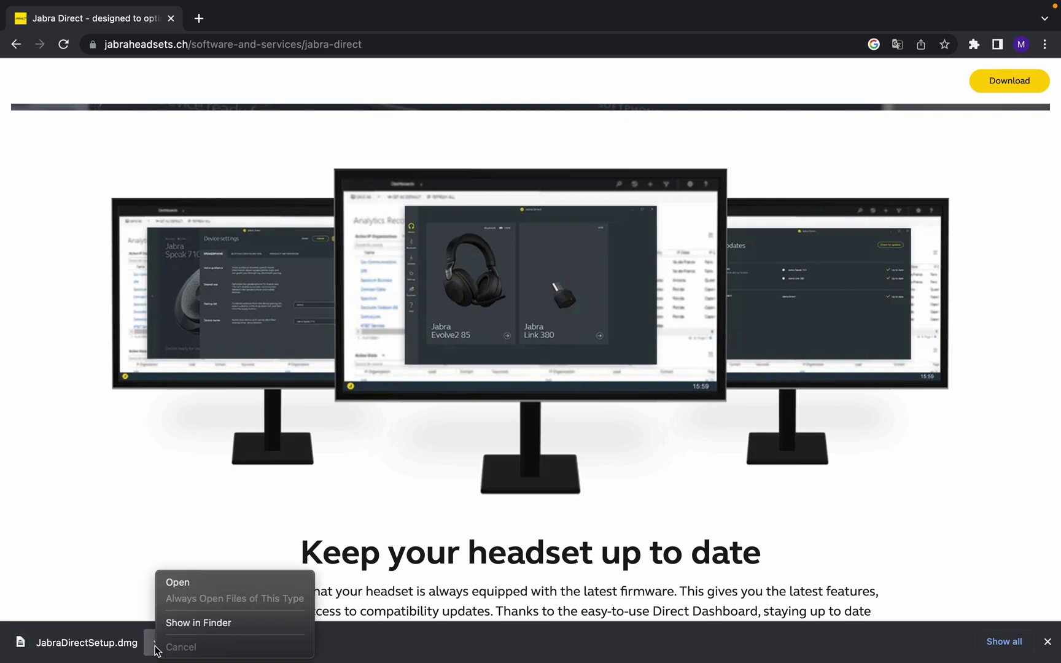
Open JabraDirectSetup.dmg and launch JabraDirectSetup.pkg from its Finder window.
click(179, 584)
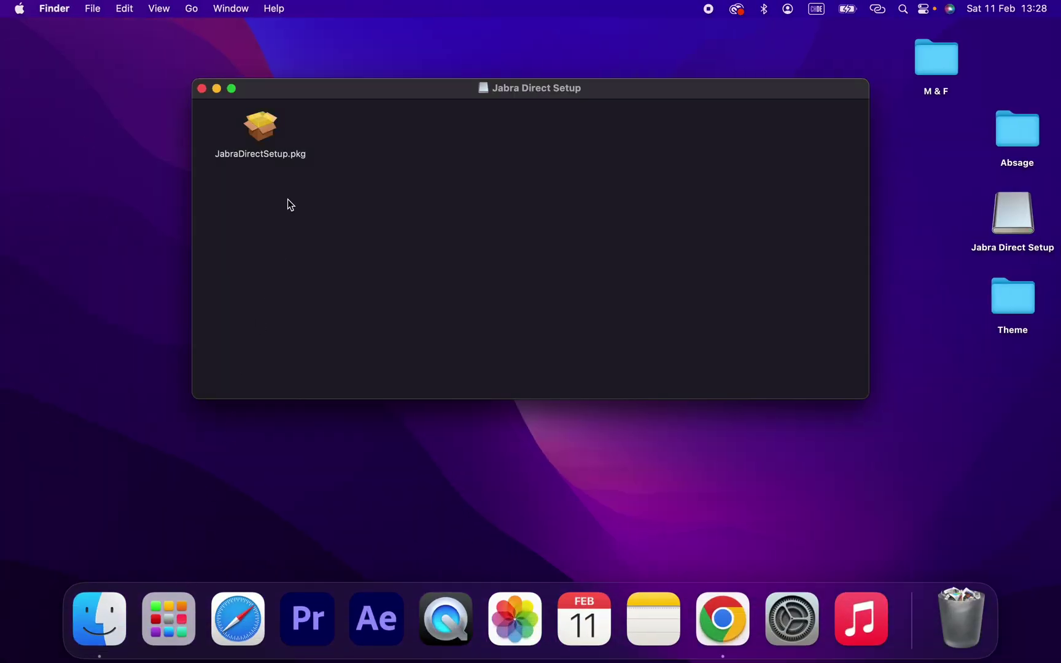
click(267, 132)
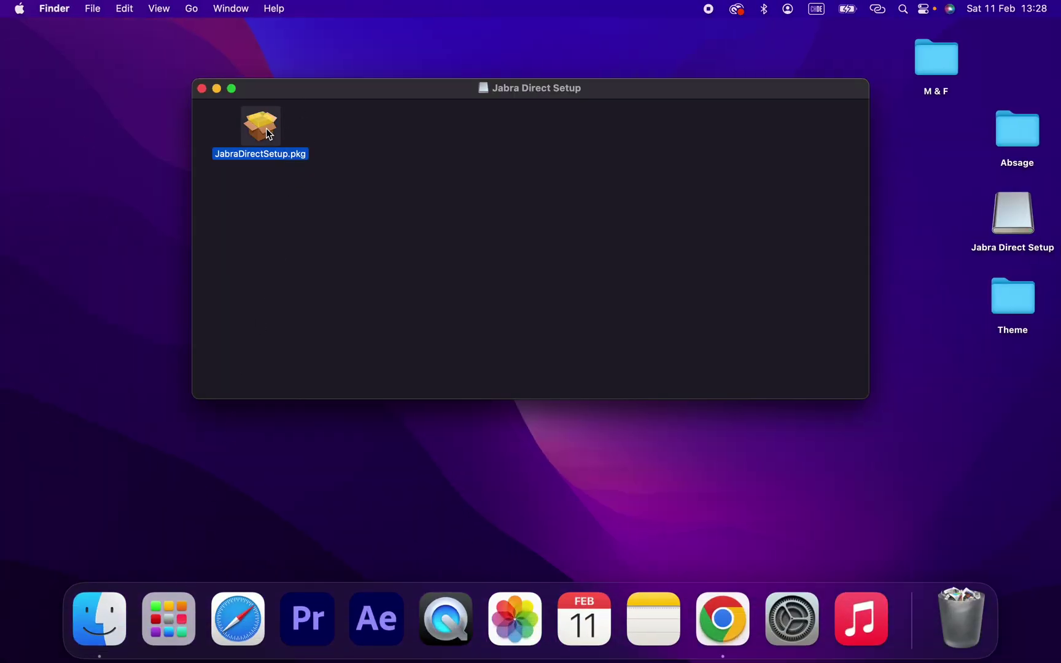
right_click(267, 132)
click(285, 139)
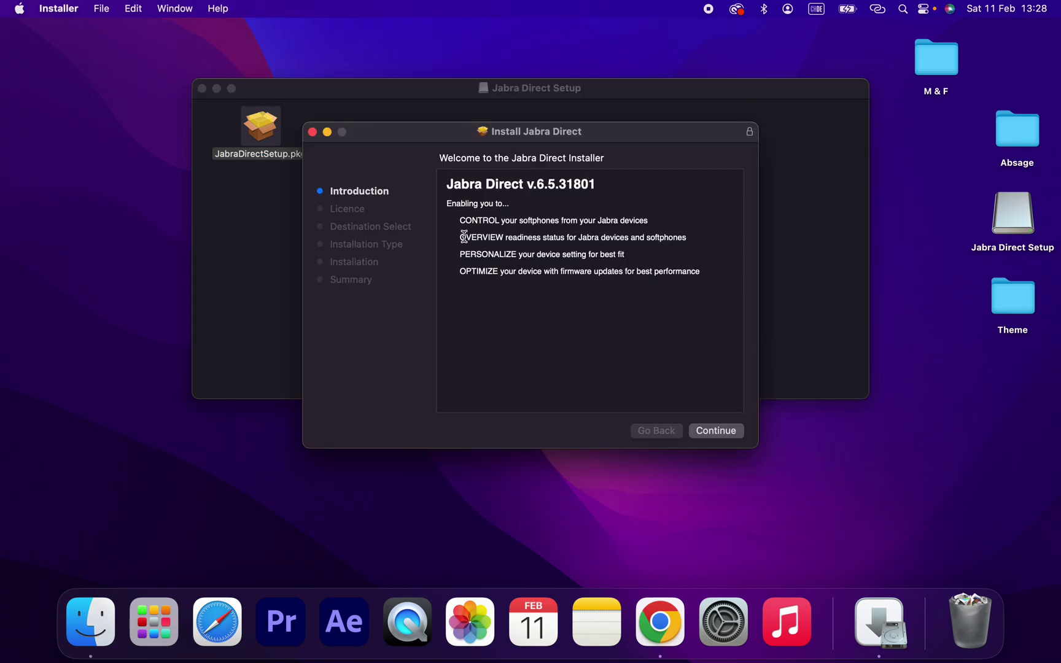
Continue past the introduction, agree to the Jabra Direct licence, and start the installation.
click(718, 433)
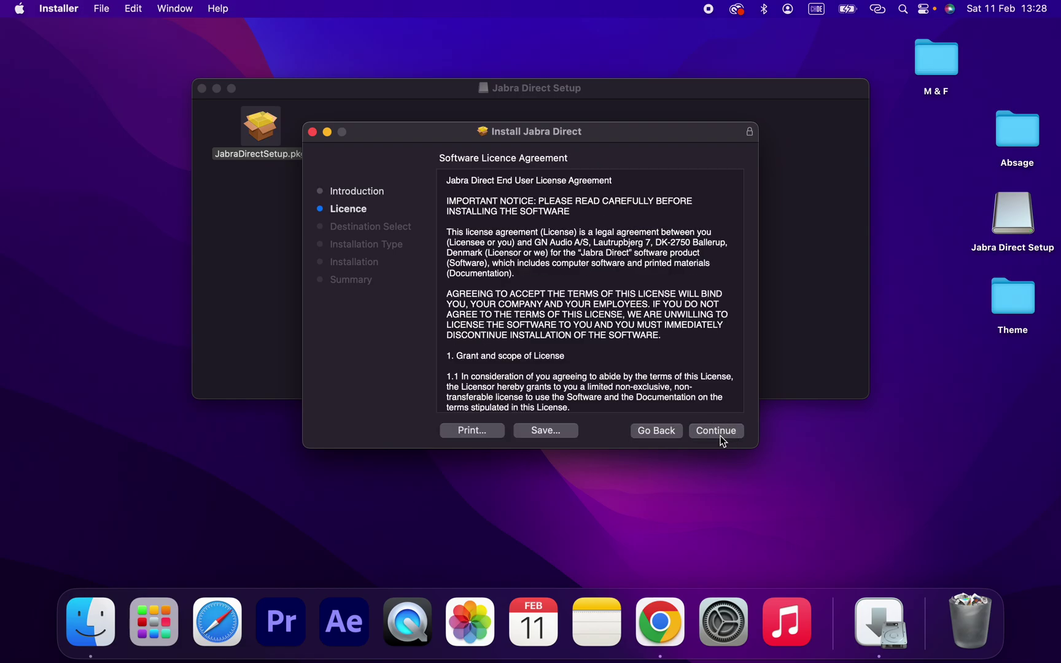
click(718, 432)
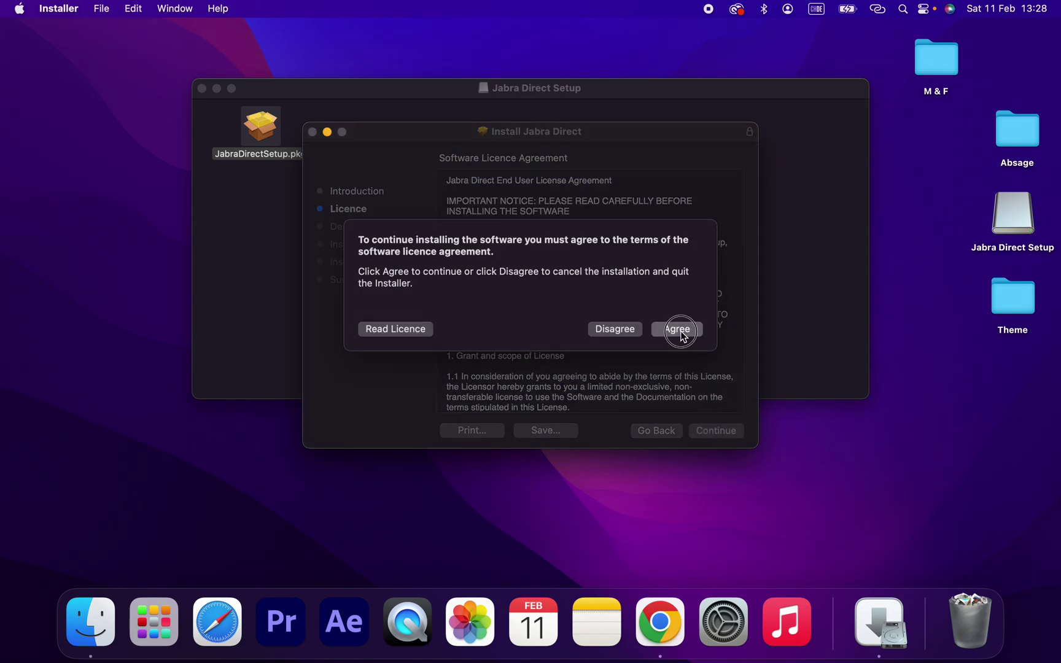
click(681, 332)
click(719, 431)
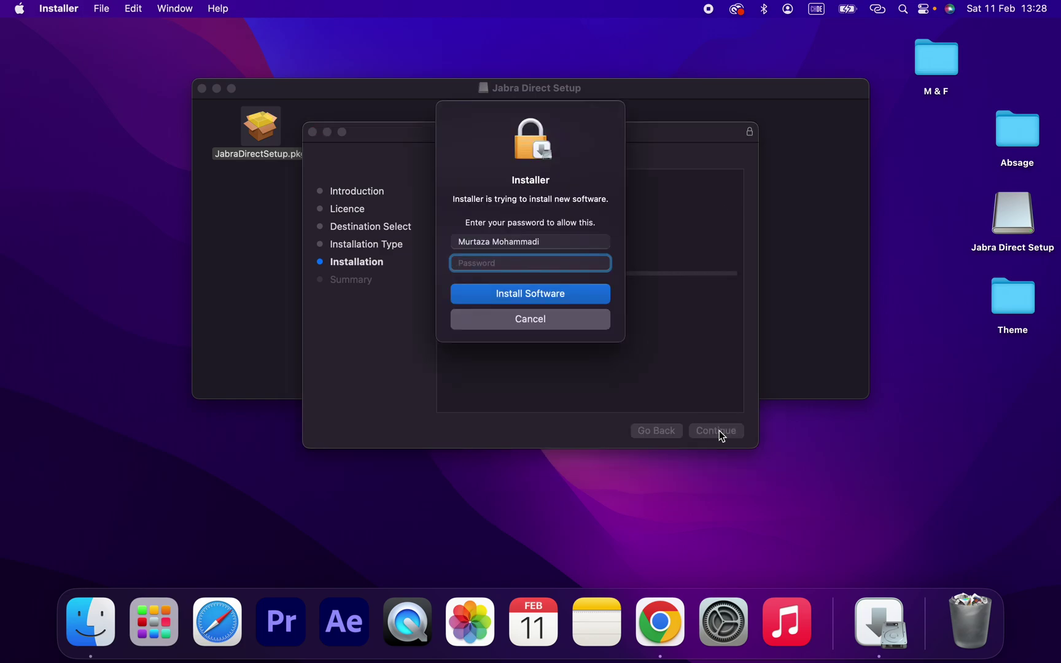
text(••••••••)
Submit the administrator password and move the installer window aside while Jabra Direct installs.
key(Return)
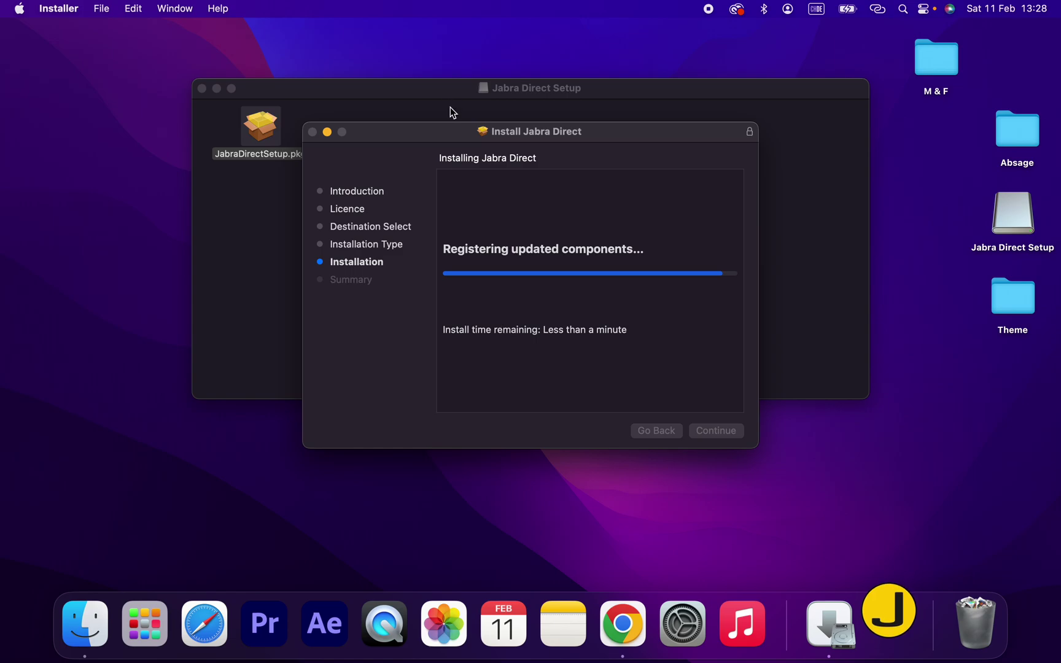
drag(445, 132, 319, 155)
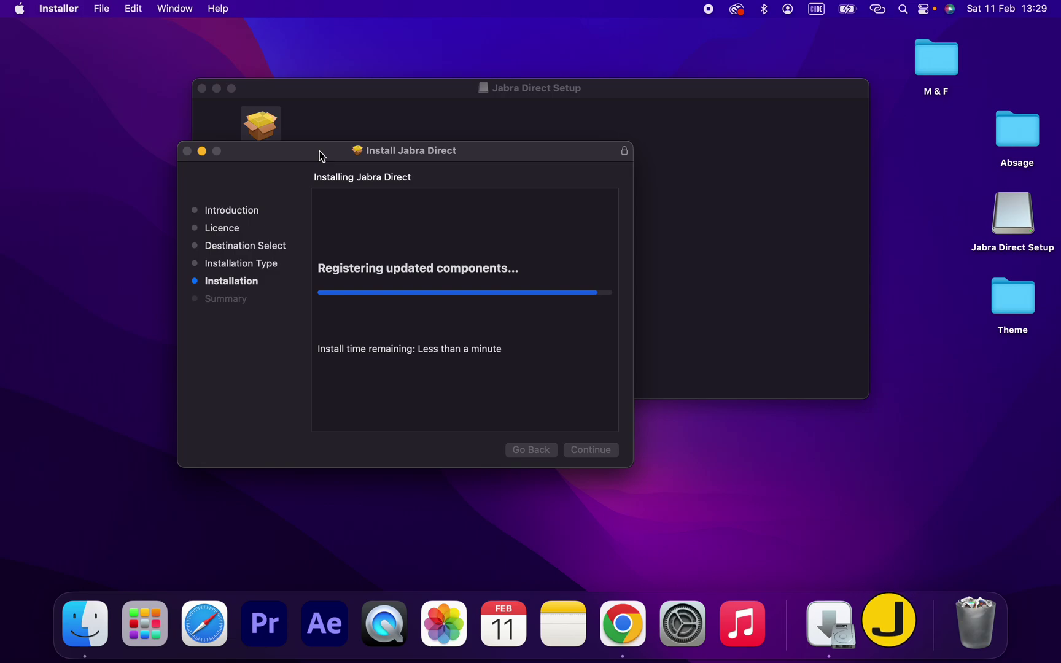
mouse_move(320, 156)
mouse_down()
mouse_move(298, 126)
mouse_move(435, 139)
mouse_up()
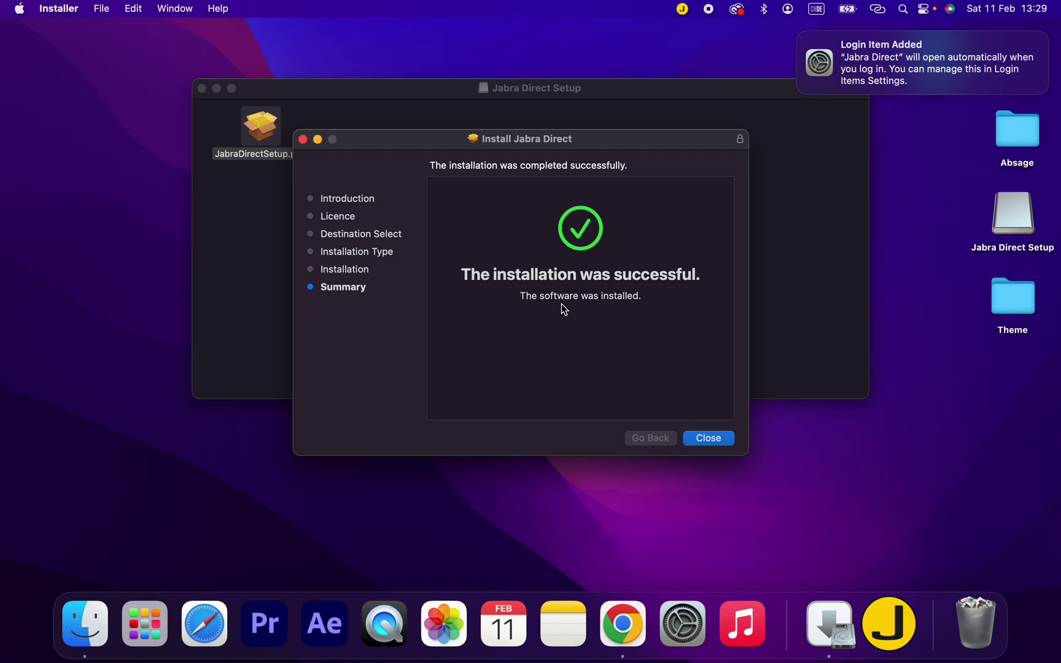
Close the installer, keep the setup package, and dismiss the Login Item Added notification.
click(710, 437)
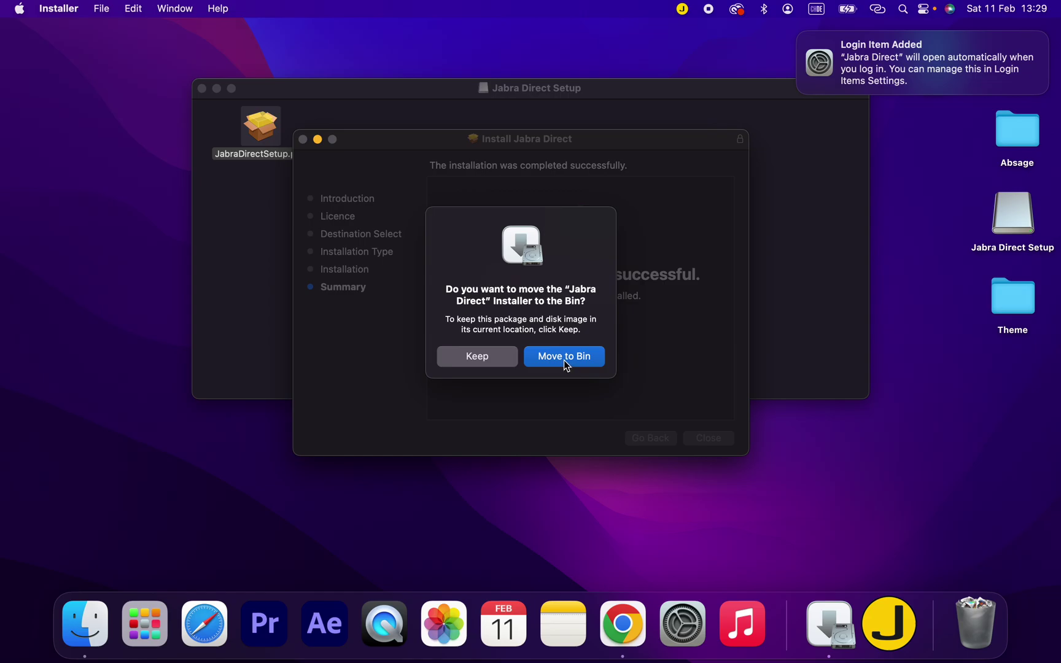
click(488, 357)
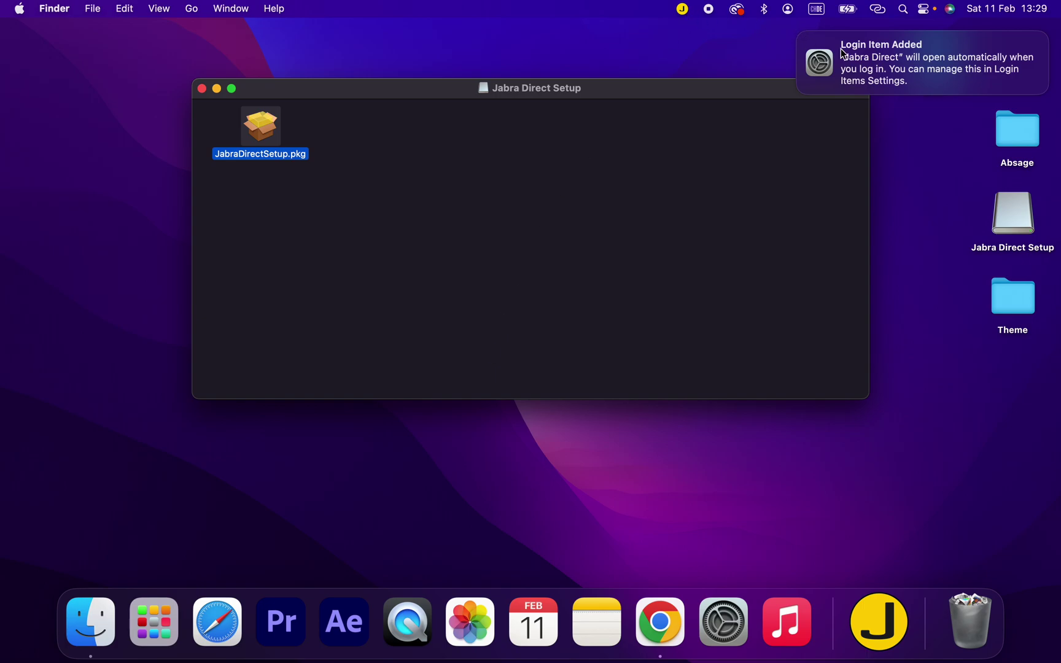
mouse_move(922, 62)
click(800, 36)
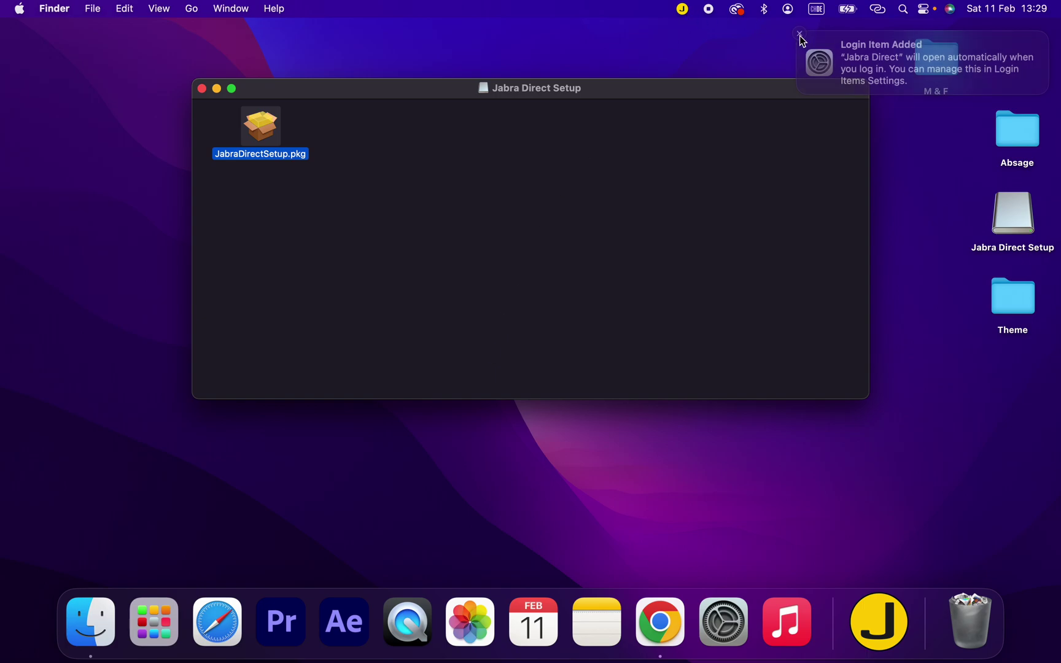